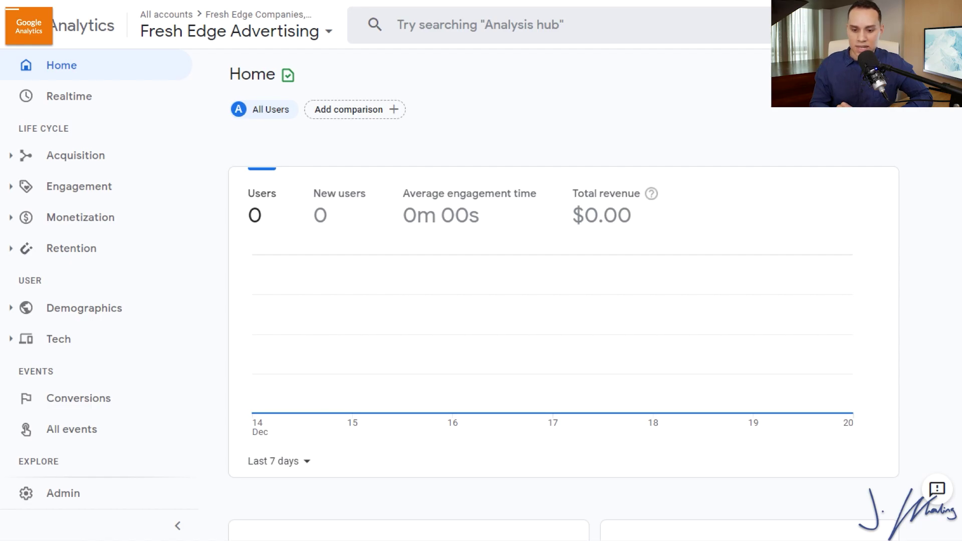
# Open the property settings of the Fresh Edge Advertising property in the Analytics administration area
pyautogui.click(77, 491)
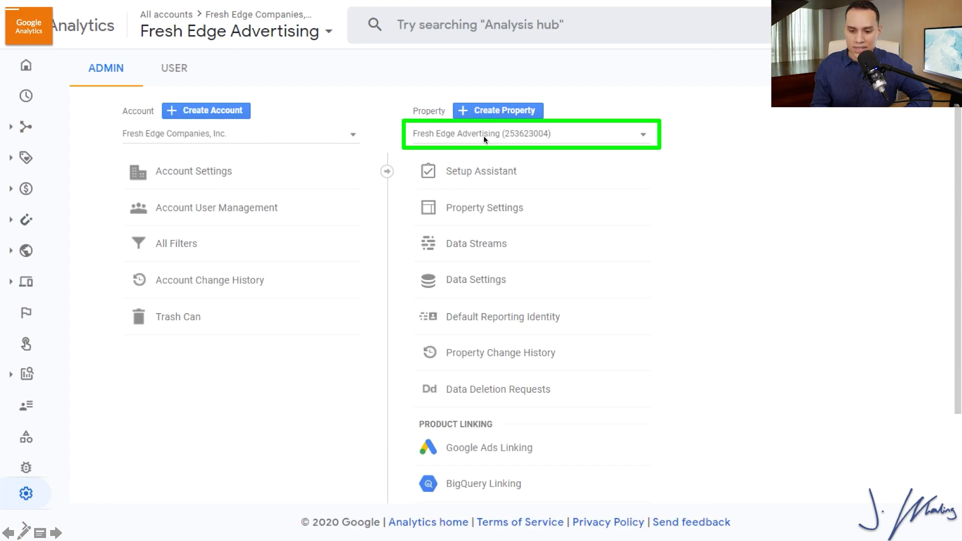
pyautogui.click(520, 144)
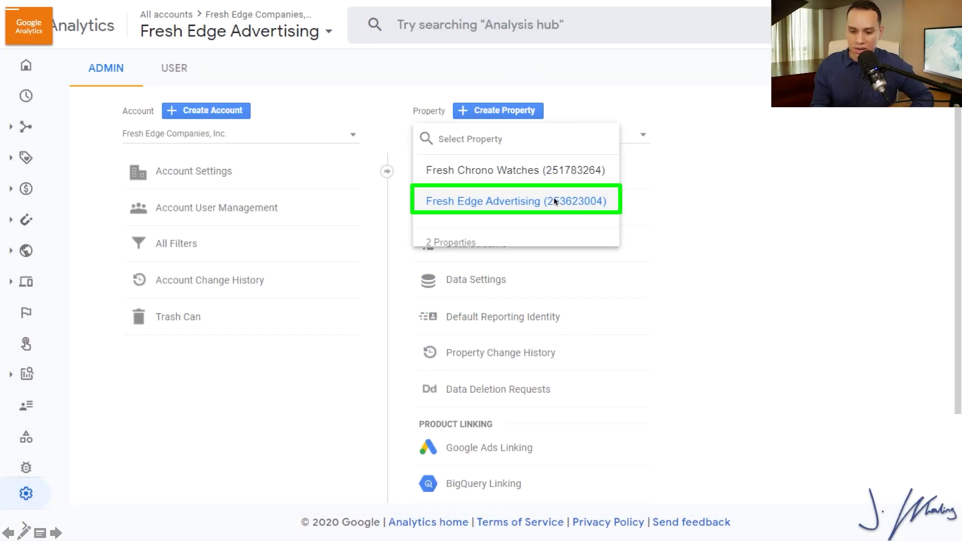
pyautogui.click(554, 198)
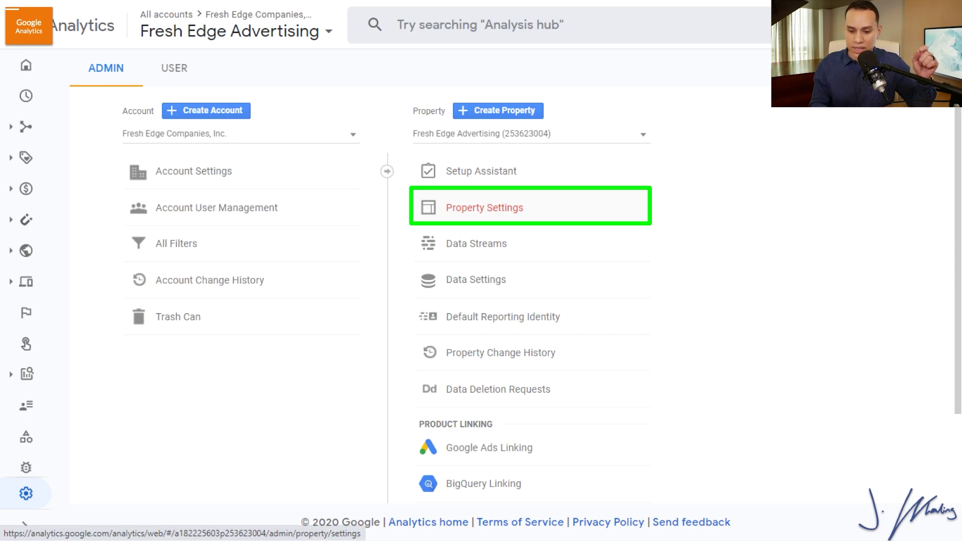
pyautogui.click(533, 209)
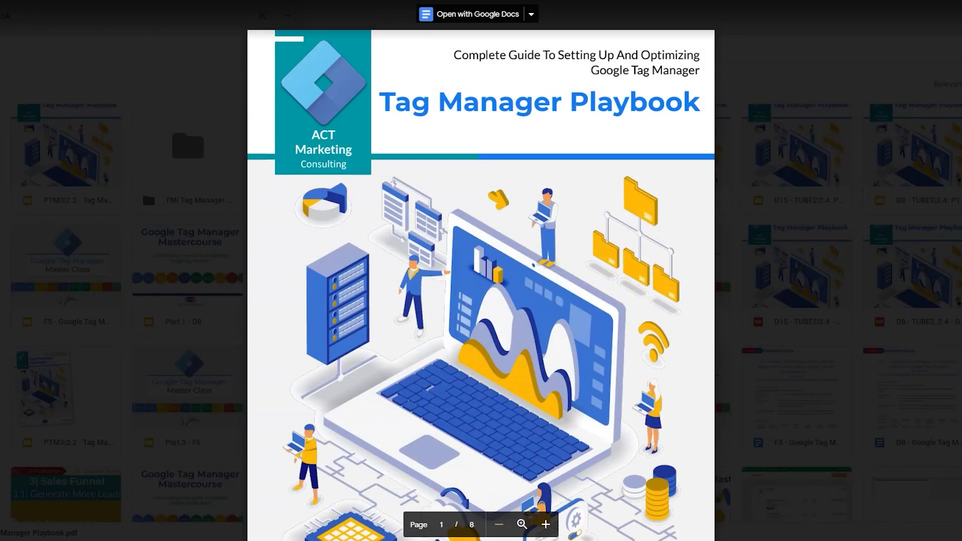
# Look through the Tag Manager Playbook PDF, including its account creation and tracking ID pages
pyautogui.scroll(-10, 481, 271)
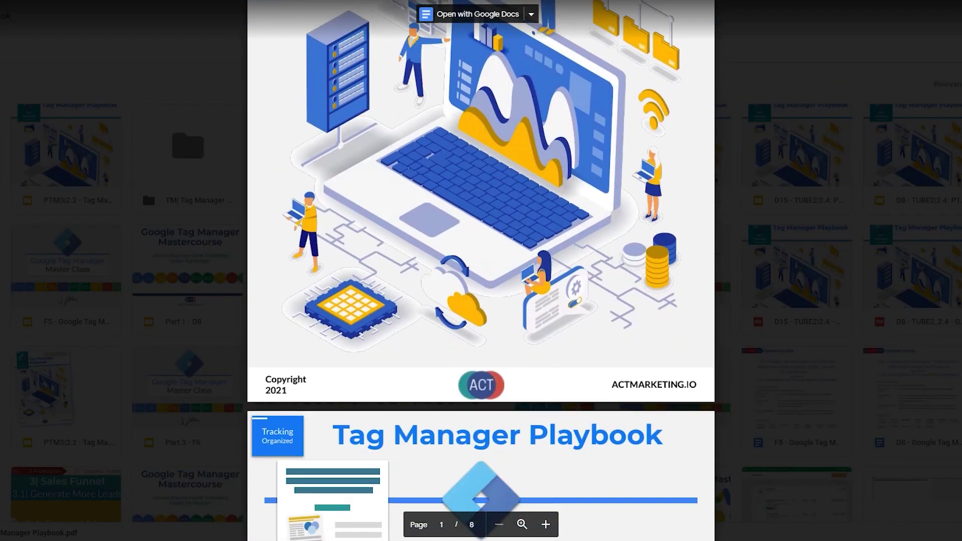
pyautogui.scroll(-10, 481, 270)
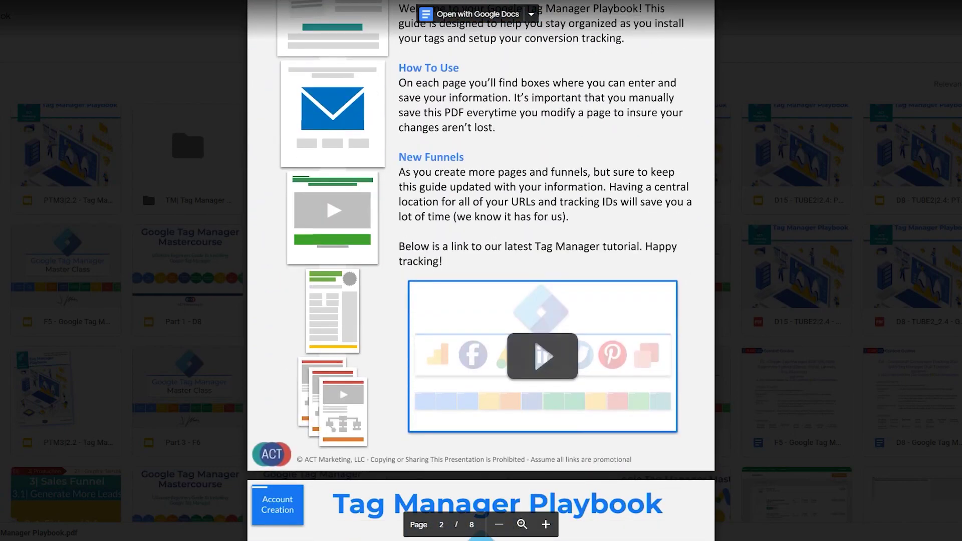
pyautogui.scroll(-10, 481, 270)
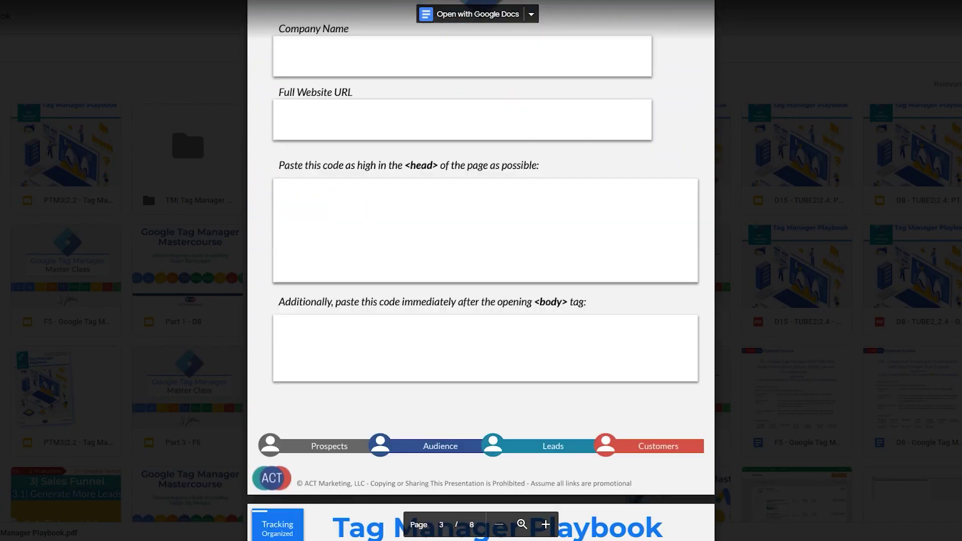
pyautogui.scroll(-10, 481, 270)
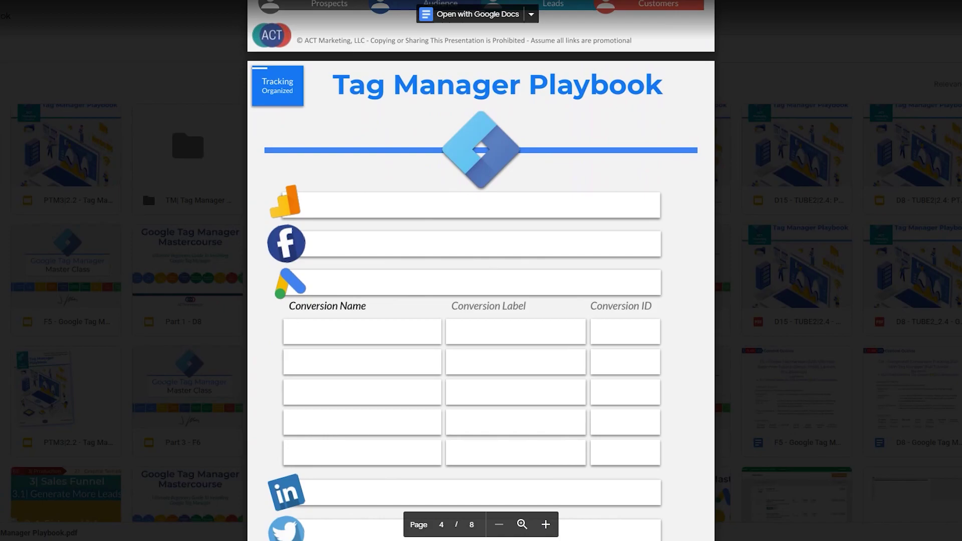
pyautogui.scroll(-10, 481, 271)
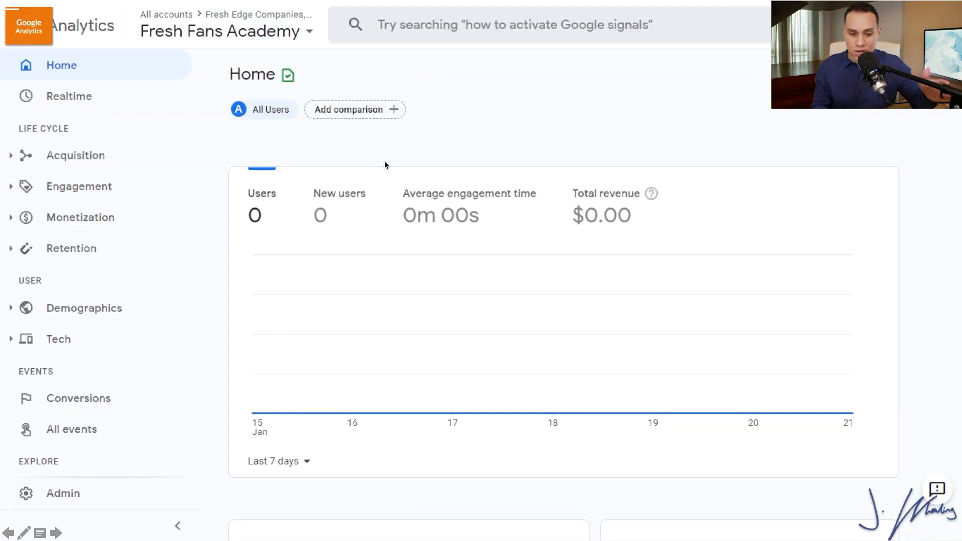
# Open the details of the Fresh Fans Academy web data stream under the Fresh Fans Academy property in Google Analytics
pyautogui.click(64, 494)
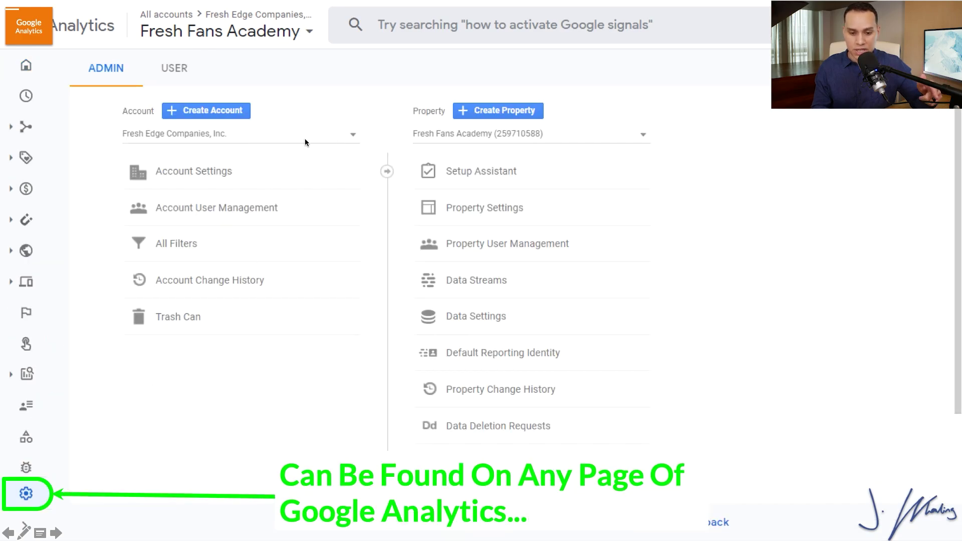
pyautogui.press('Right')
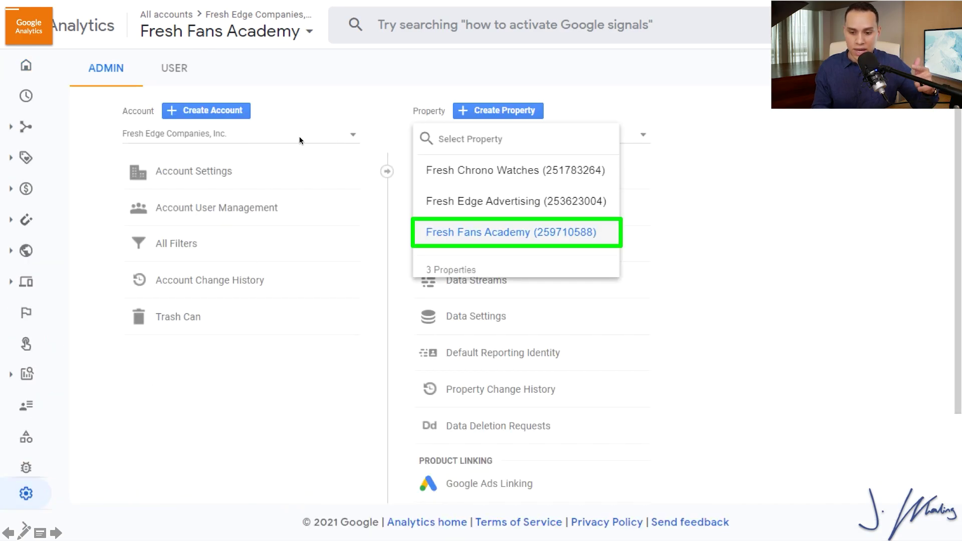
pyautogui.click(480, 235)
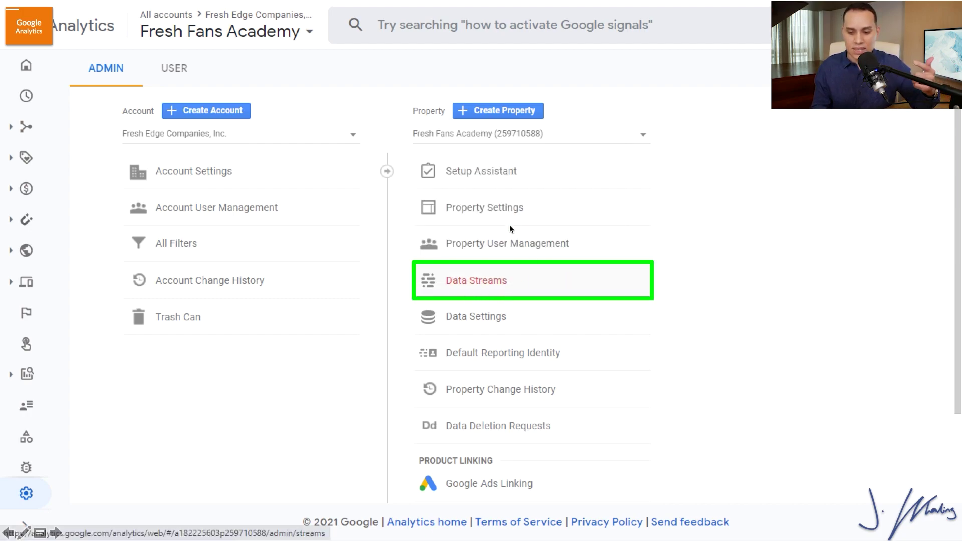
pyautogui.click(485, 281)
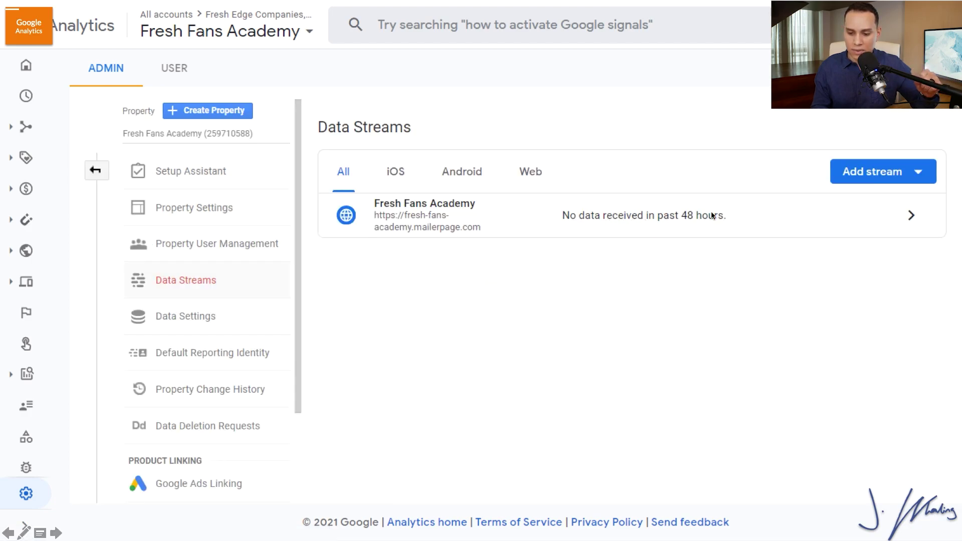
pyautogui.click(886, 230)
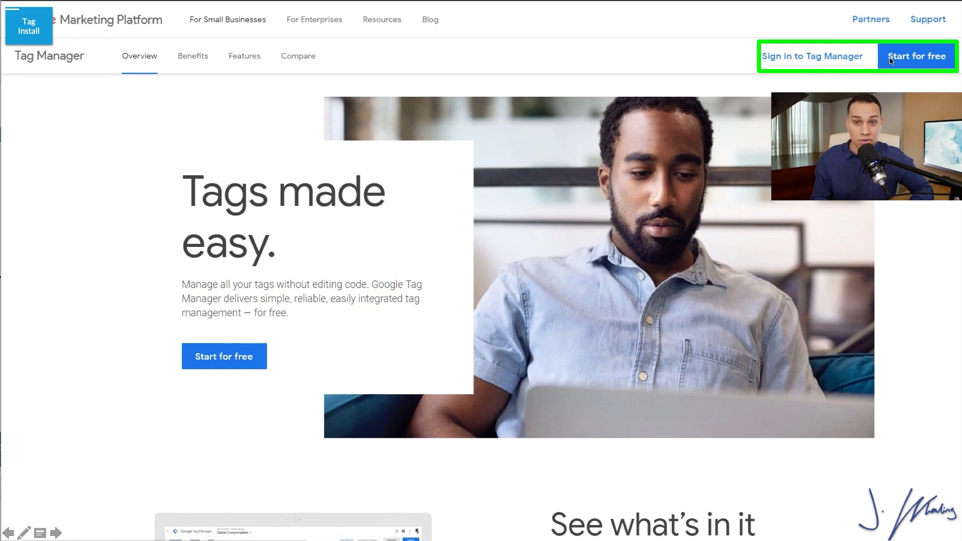
# Sign in to Google Tag Manager and create a new tag named GA4-Base Tag in the Fresh Fans Academy workspace
pyautogui.click(836, 57)
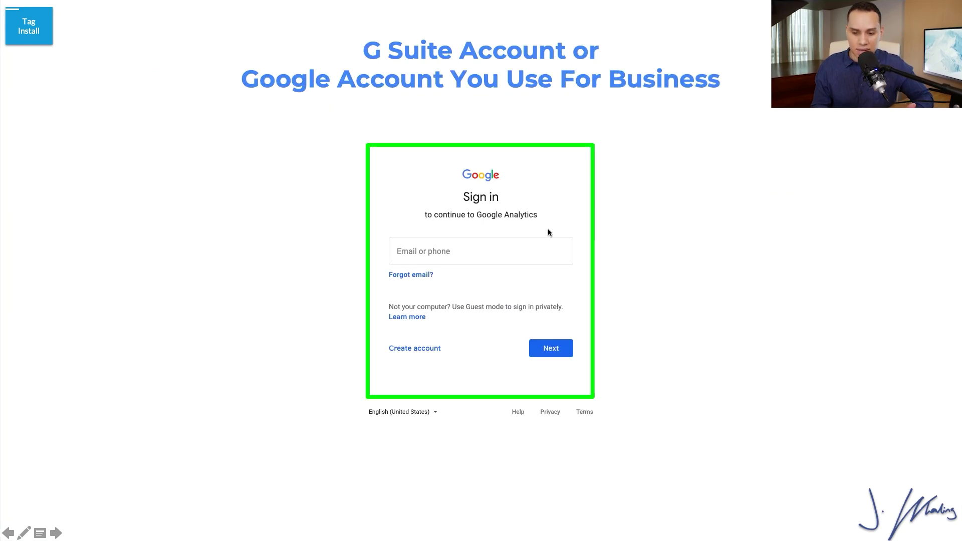
pyautogui.click(557, 251)
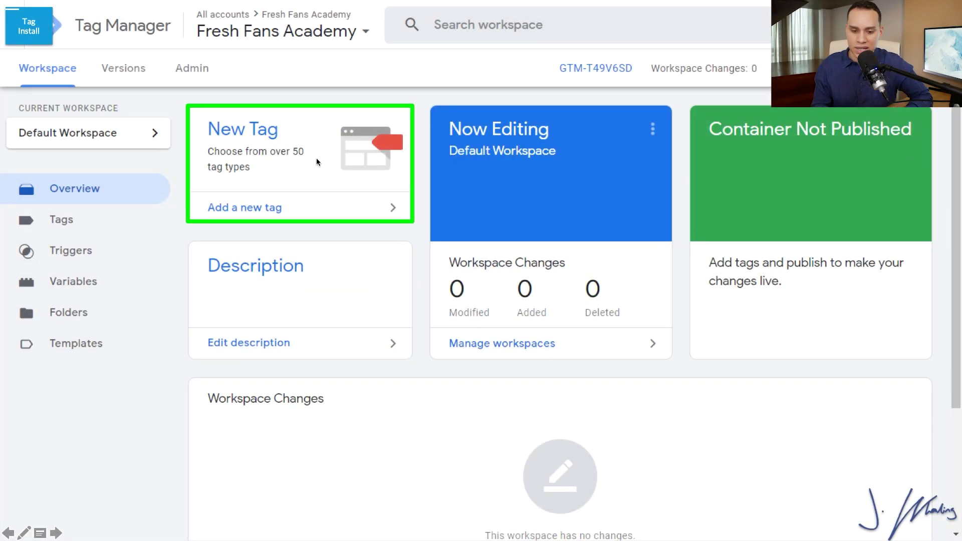
pyautogui.click(316, 159)
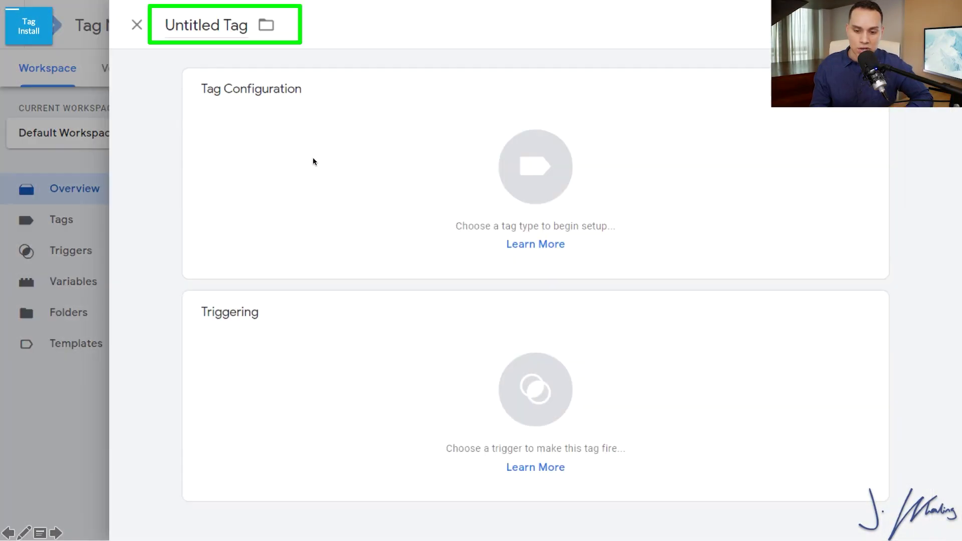
pyautogui.click(230, 26)
pyautogui.write('GA4-Base Tag')
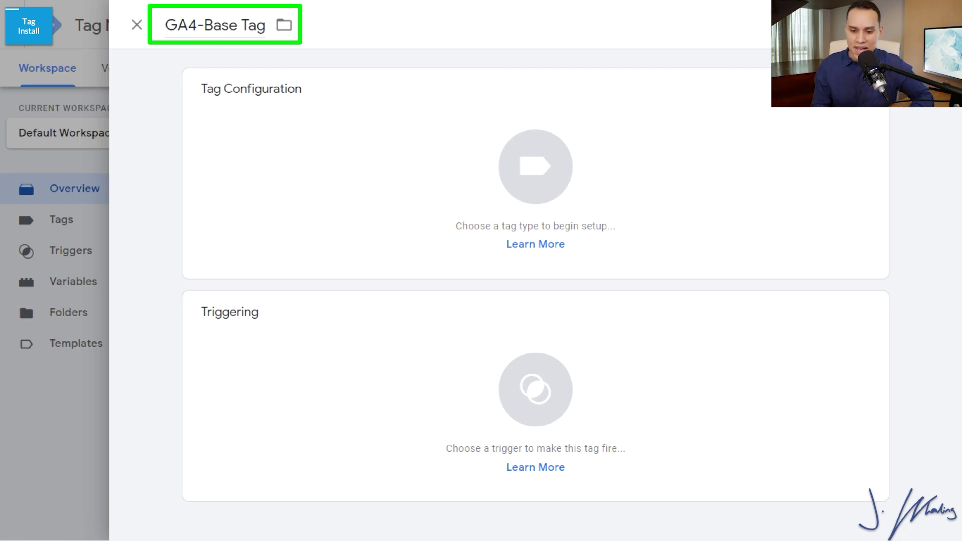
# Configure the tag as Google Analytics: GA4 Configuration with measurement ID G-YP6GNTRPM5 copied from the web stream
pyautogui.click(324, 168)
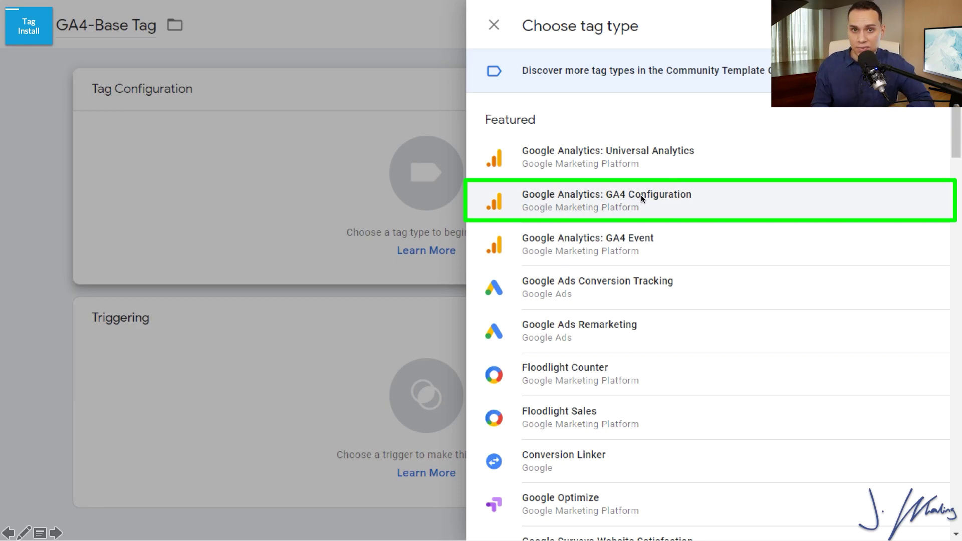
pyautogui.click(595, 208)
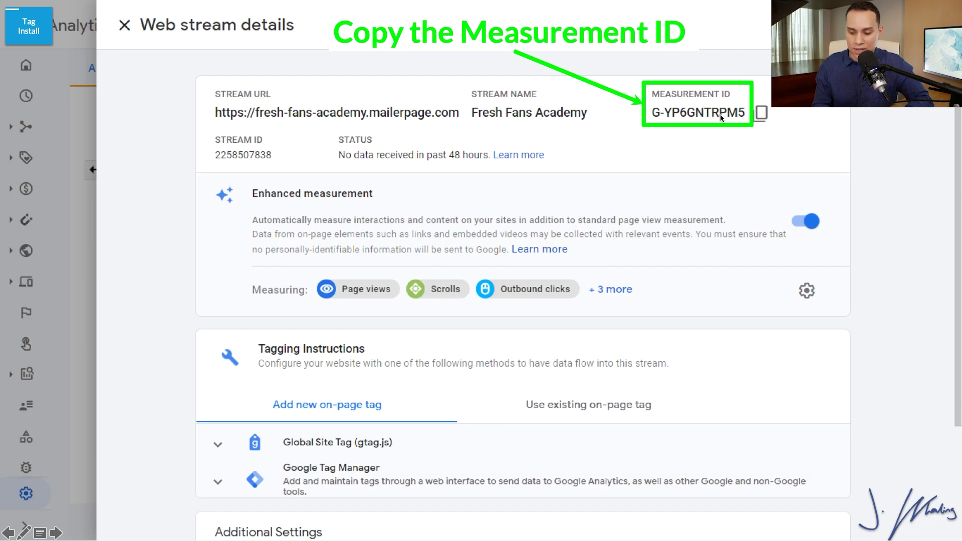
pyautogui.press('Right')
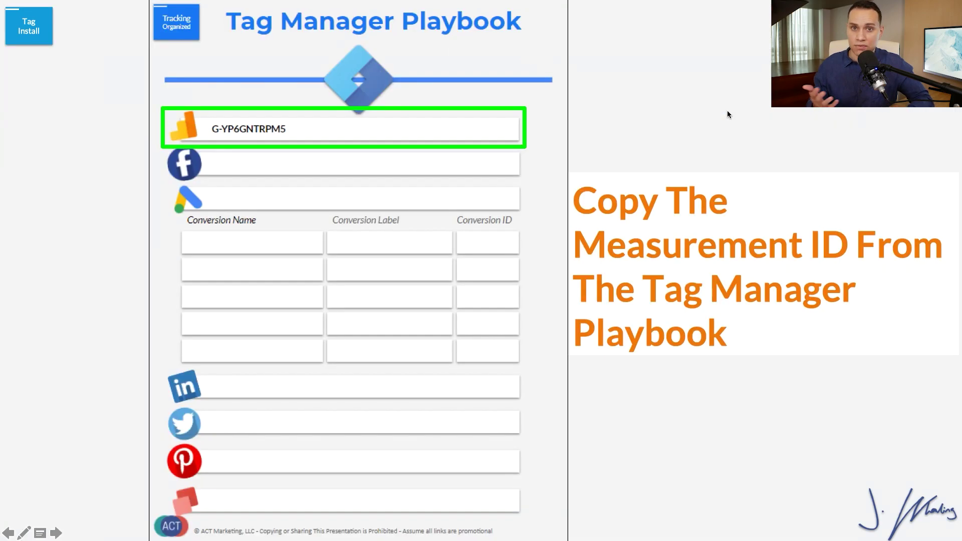
pyautogui.press('Right')
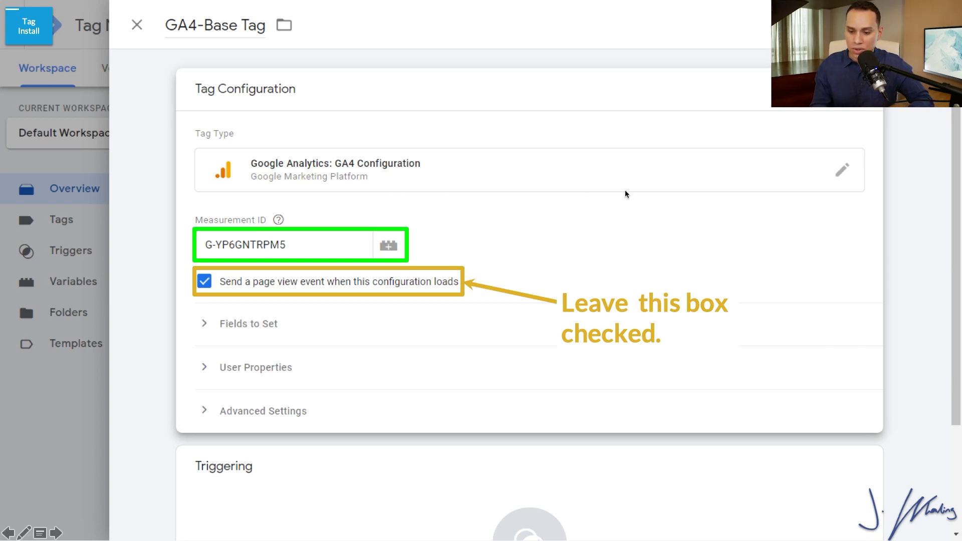
# Assign the All Pages page view trigger to the GA4-Base Tag
pyautogui.click(501, 452)
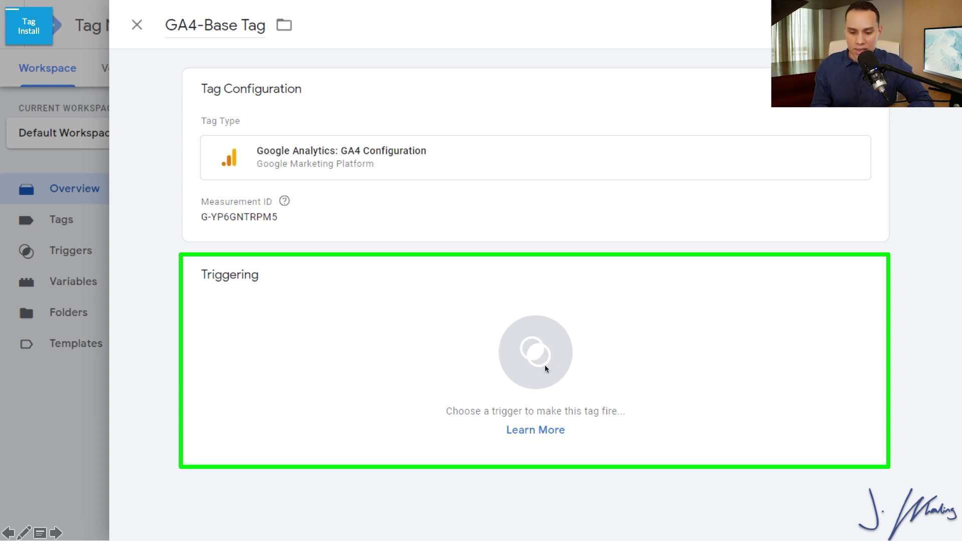
pyautogui.click(558, 351)
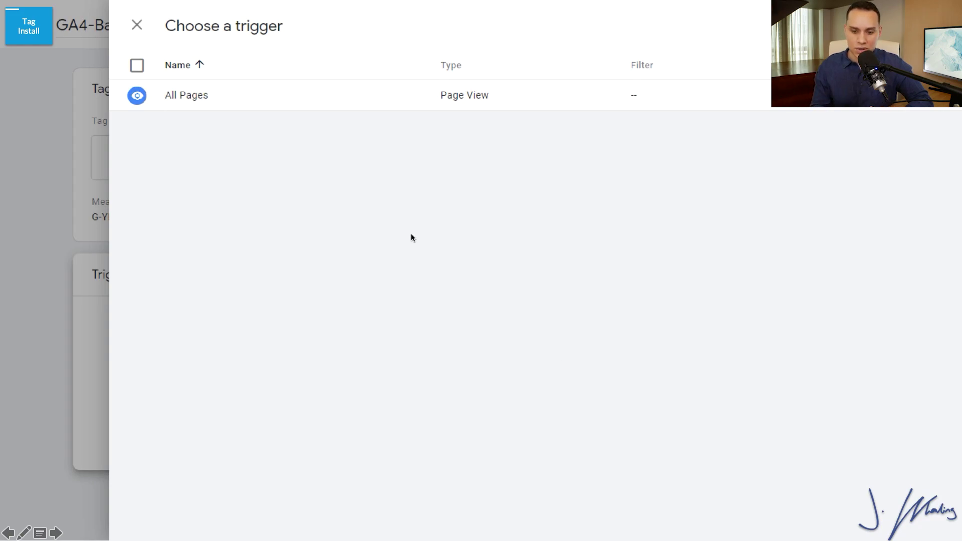
pyautogui.click(407, 103)
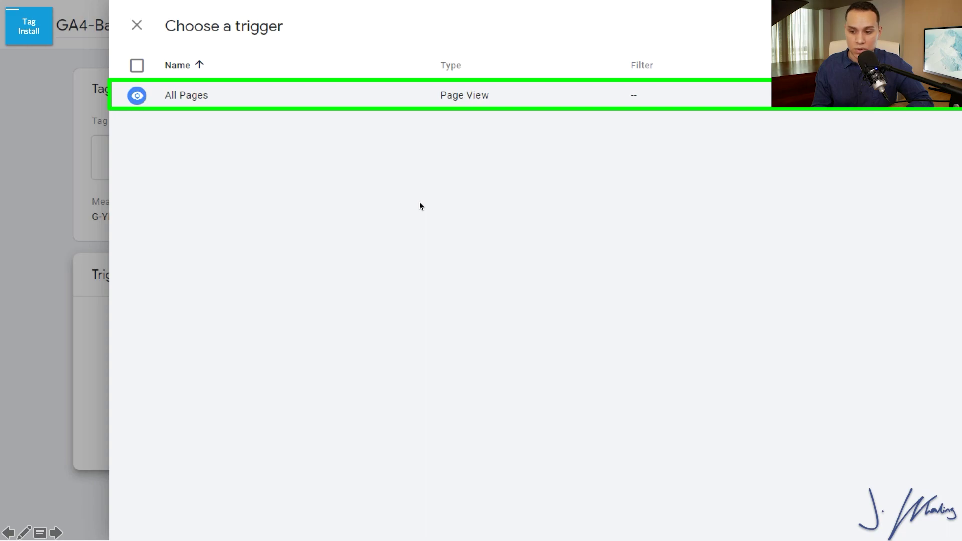
pyautogui.click(378, 99)
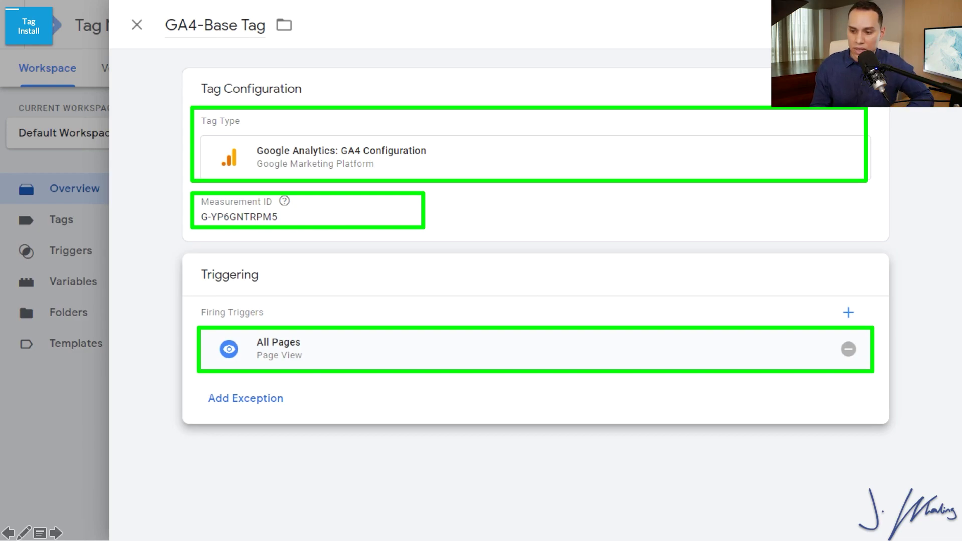
# Save the GA4-Base Tag and open the submission of the workspace changes for publishing
pyautogui.press('Right')
pyautogui.press('Right')
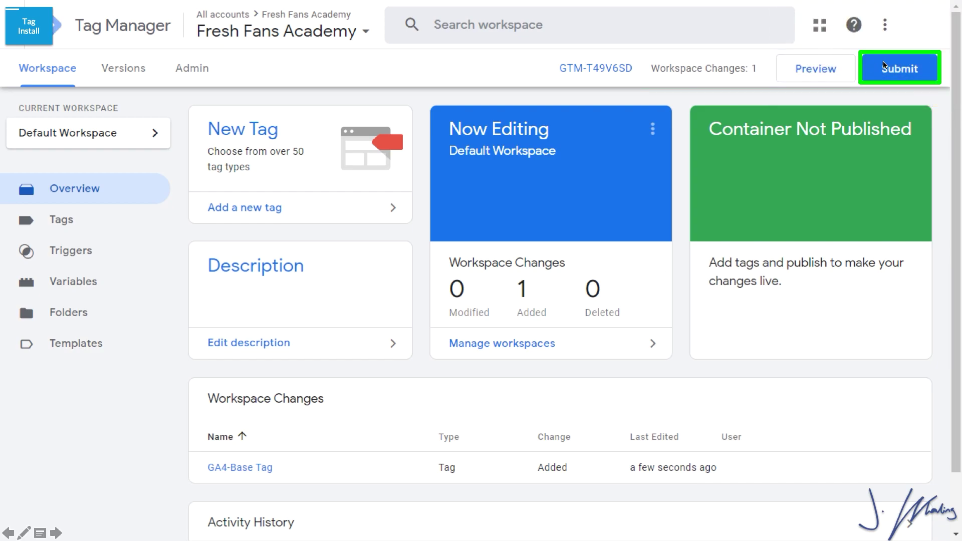
pyautogui.click(883, 67)
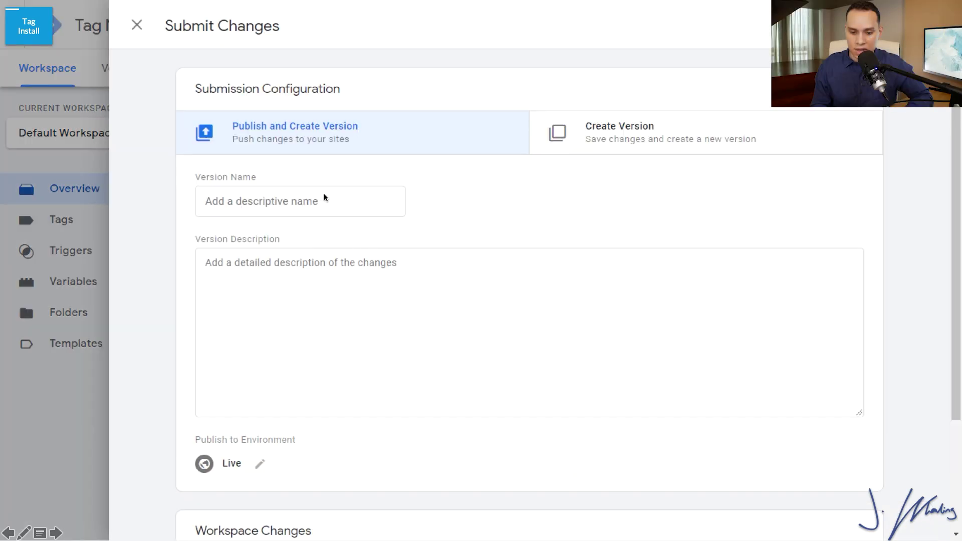
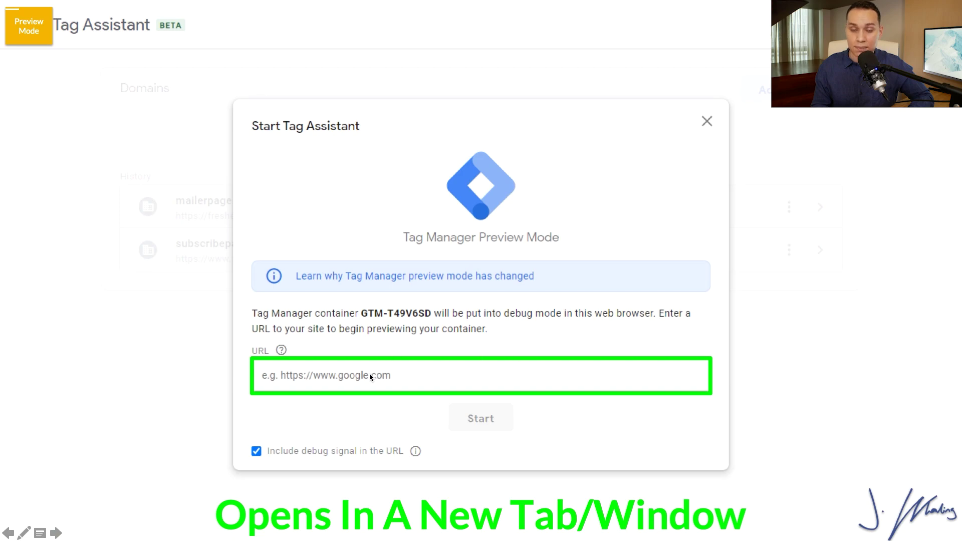
pyautogui.write('https://blueprint.jasonwhaling.com/fresh-fans-academy-audit1')
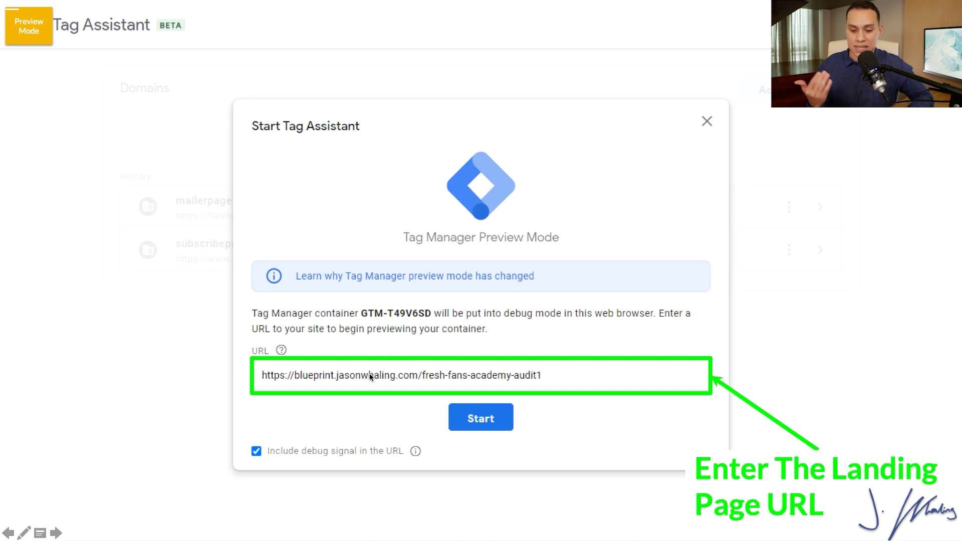
pyautogui.click(489, 424)
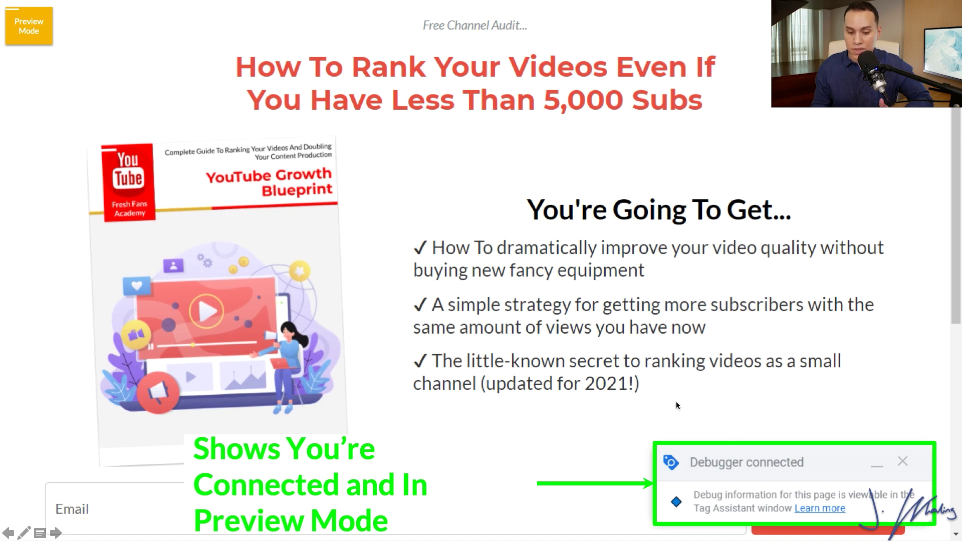
pyautogui.hotkey('alt', 'Tab')
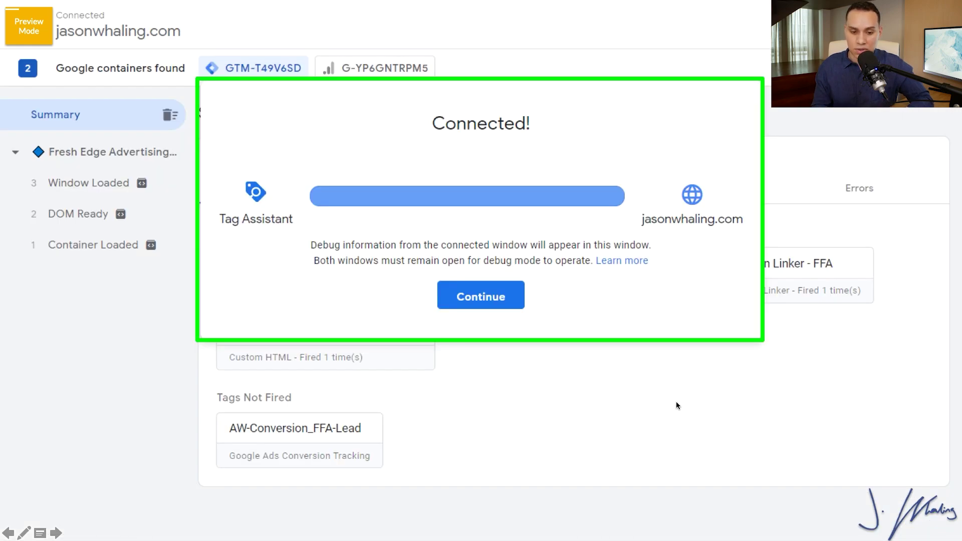
pyautogui.click(484, 298)
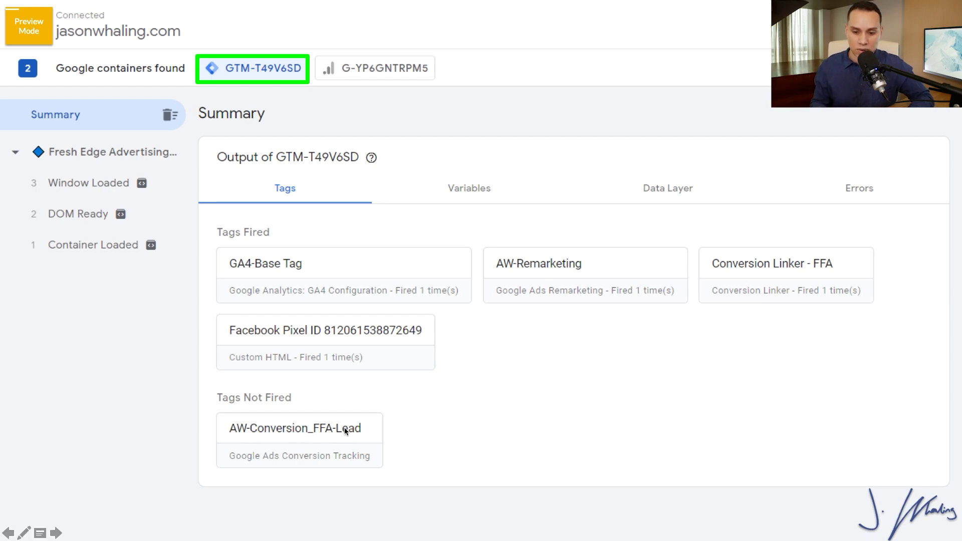
# Inspect the G-YP6GNTRPM5 container in Tag Assistant and disconnect the debugger on the landing page to leave preview mode
pyautogui.click(381, 68)
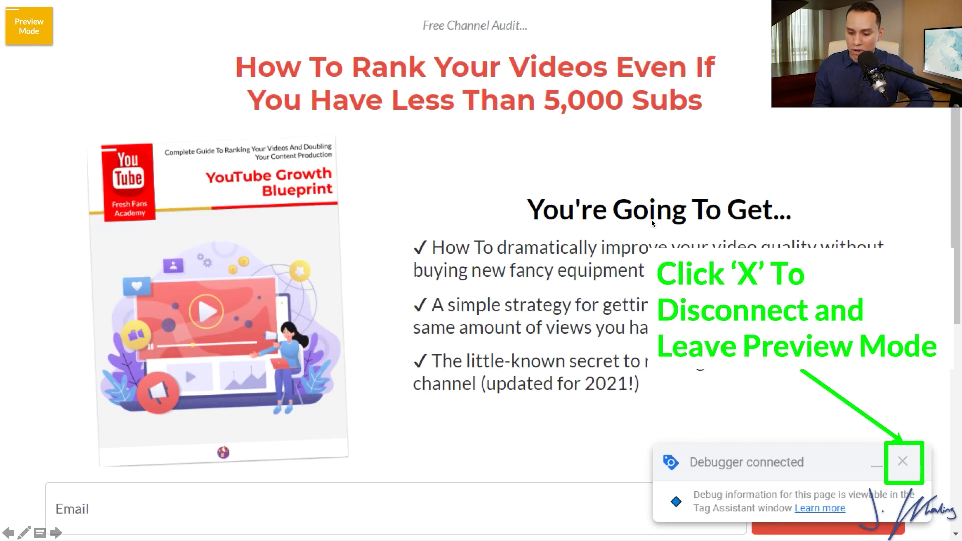
pyautogui.click(902, 461)
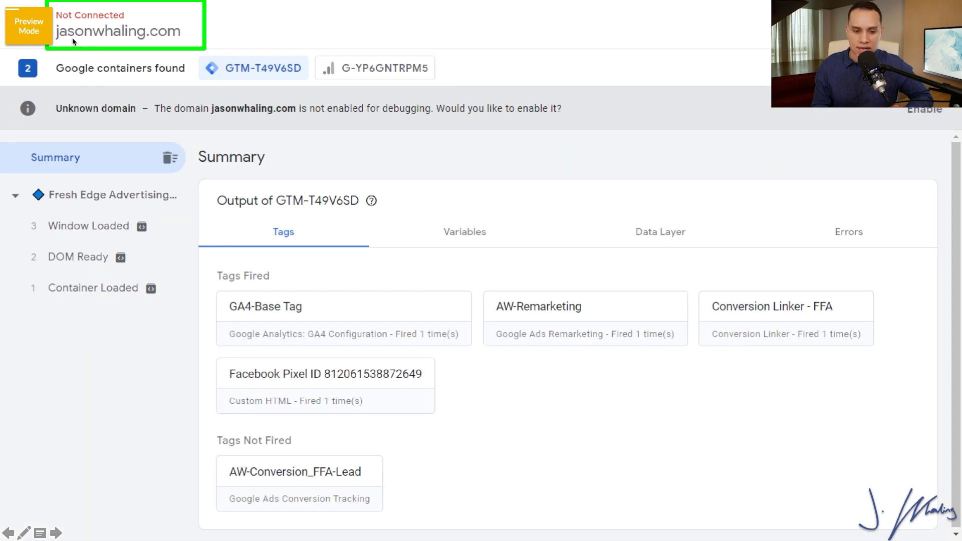